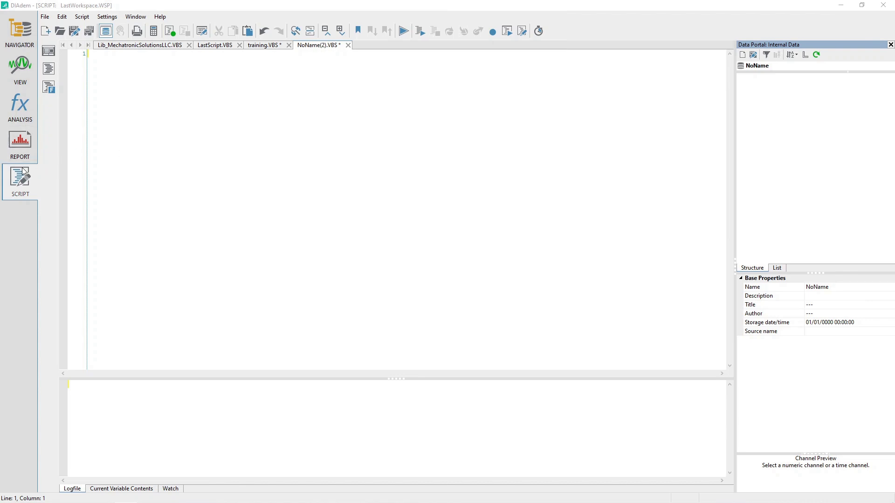
- Paste the sine-generation script into the empty editor and run it to create the channels
{"action": "left_click", "coordinate": [193, 177]}
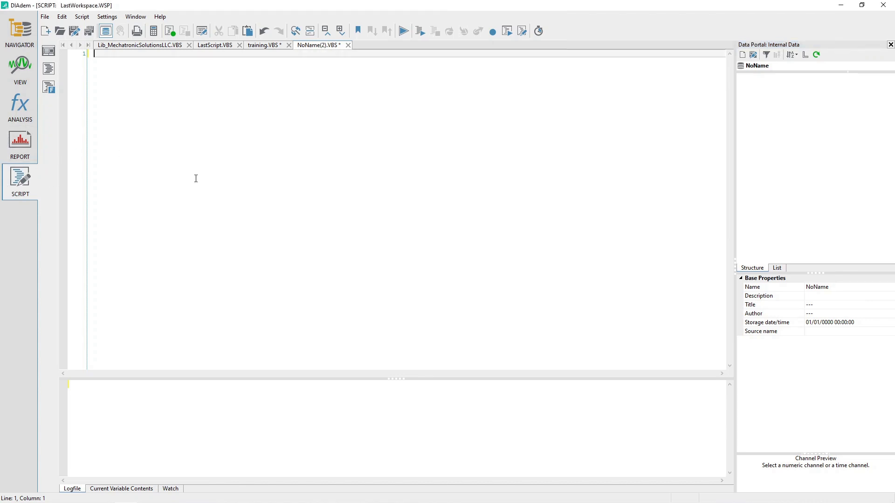
{"action": "key", "text": "ctrl+v"}
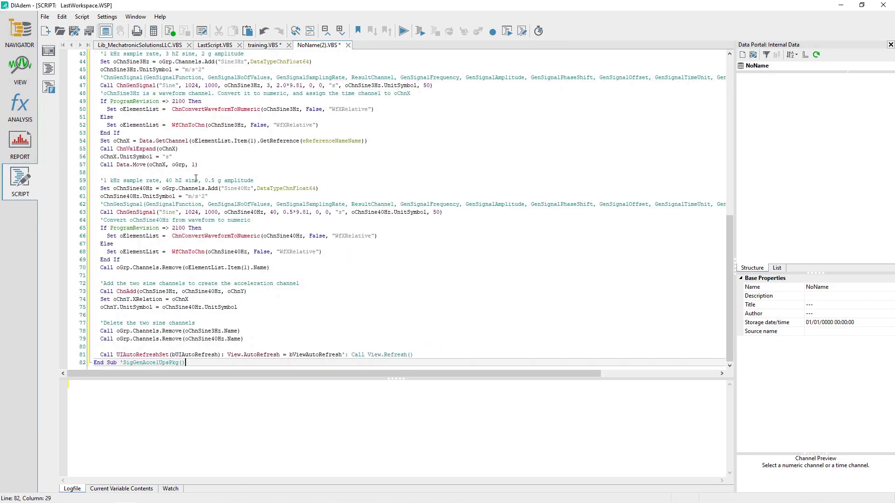
{"action": "left_click", "coordinate": [402, 30]}
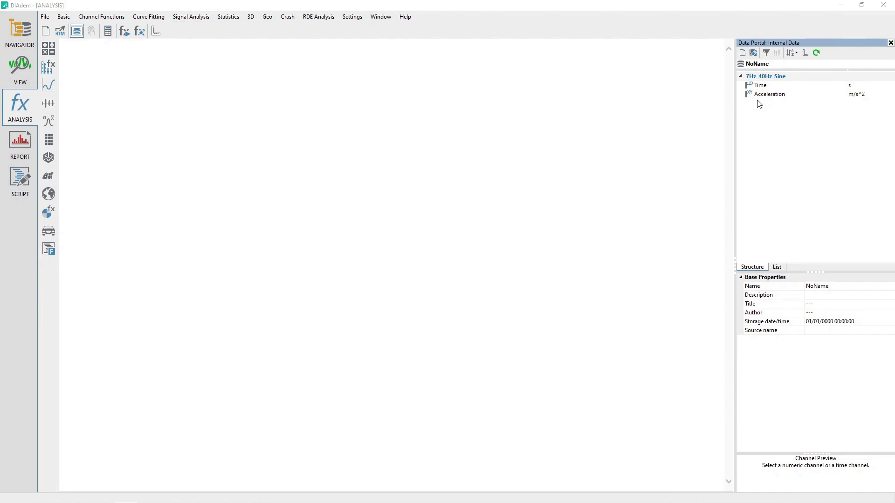
- Select the Acceleration channel and open Signal Analysis > Digital Filters
{"action": "left_click", "coordinate": [769, 96]}
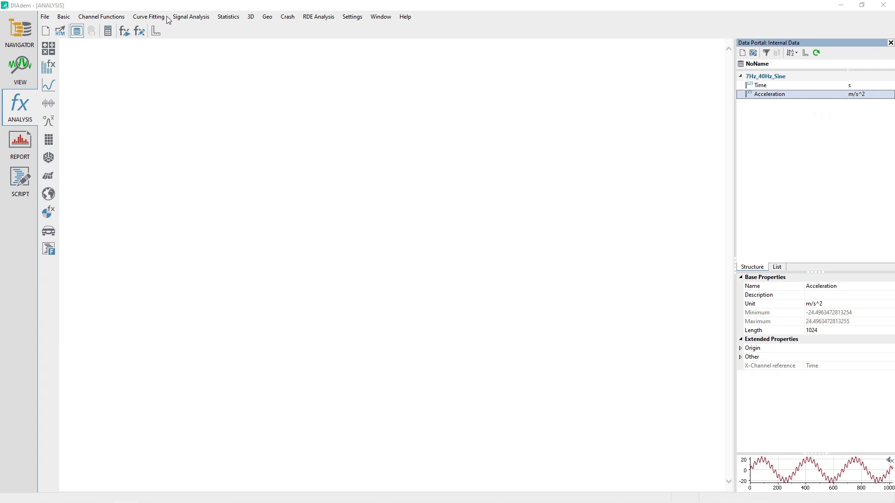
{"action": "left_click", "coordinate": [183, 19]}
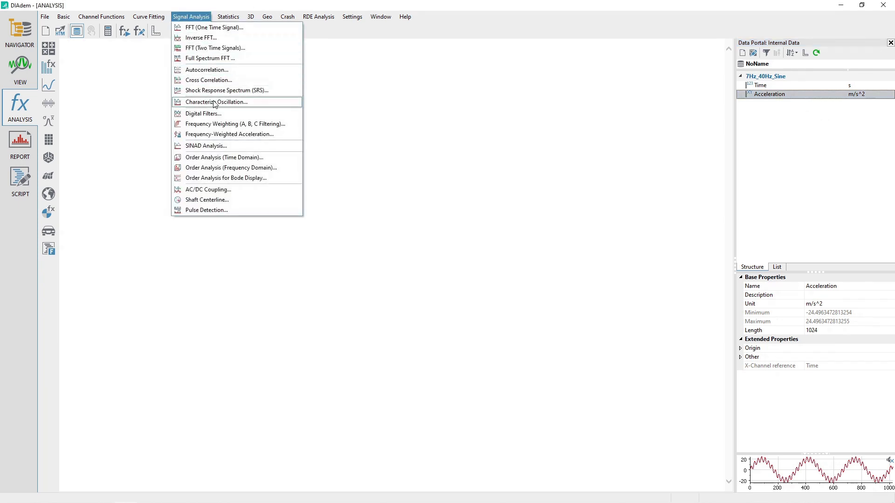
{"action": "left_click", "coordinate": [216, 116]}
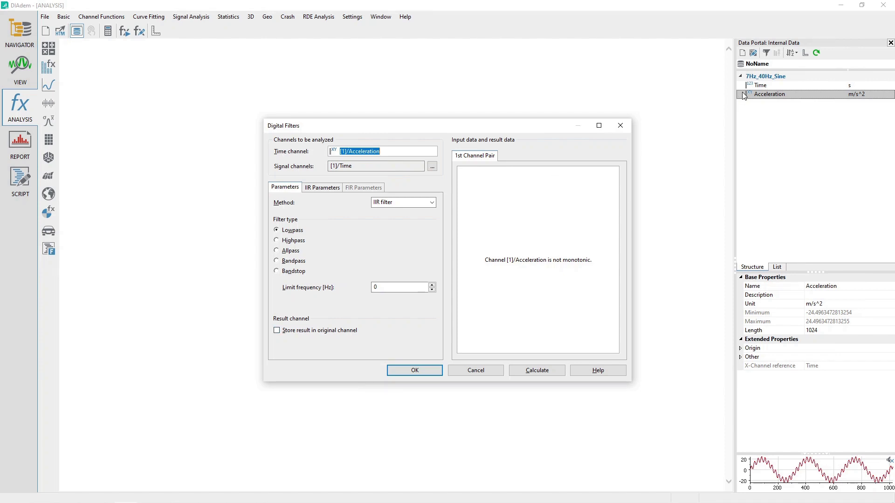
- Make Acceleration the signal channel and Time the time channel, keeping the IIR filter method
{"action": "left_click_drag", "start_coordinate": [757, 97], "coordinate": [388, 167]}
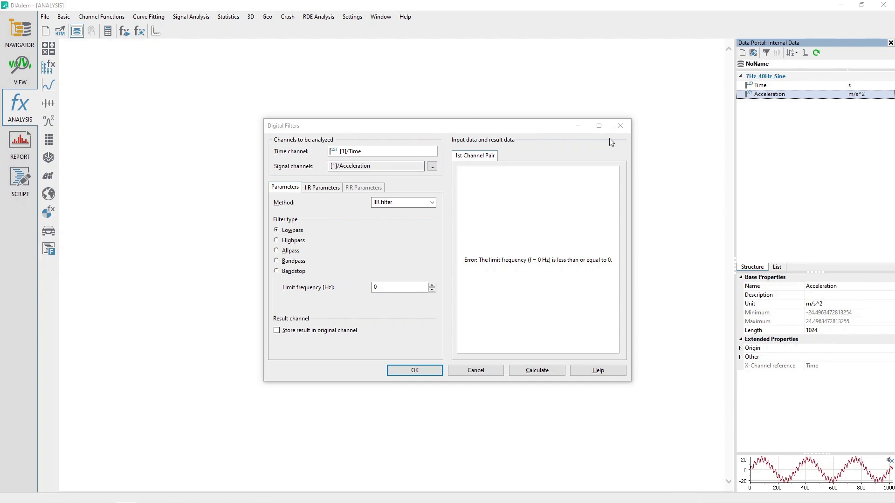
{"action": "left_click", "coordinate": [758, 88]}
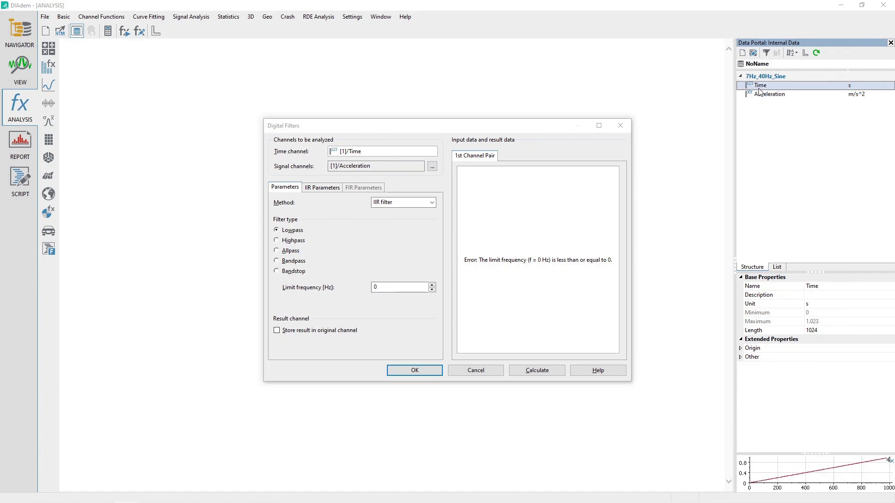
{"action": "left_click", "coordinate": [384, 151]}
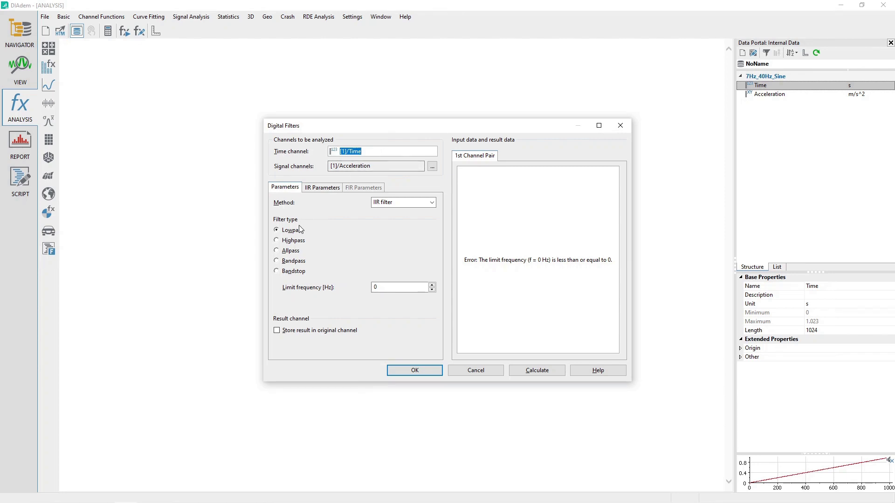
{"action": "left_click", "coordinate": [404, 203]}
{"action": "left_click", "coordinate": [404, 204]}
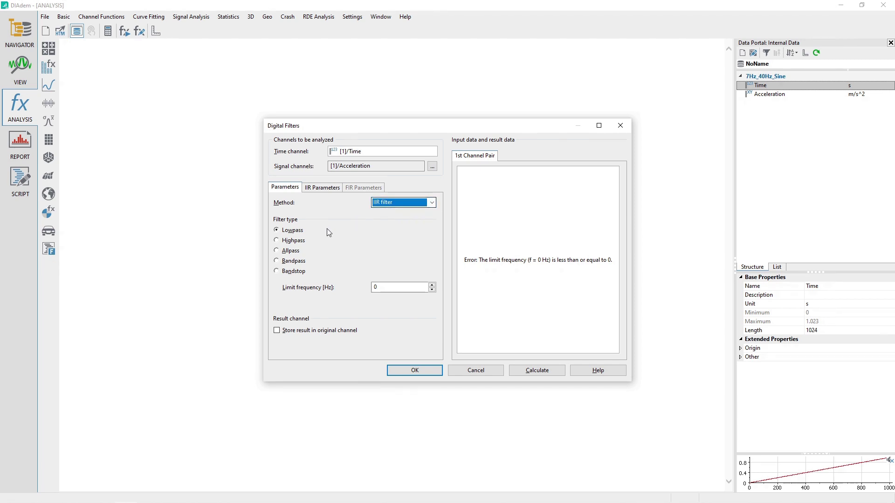
- Keep the Lowpass type and step the limit frequency up from 0 to 20 Hz
{"action": "left_click", "coordinate": [302, 231]}
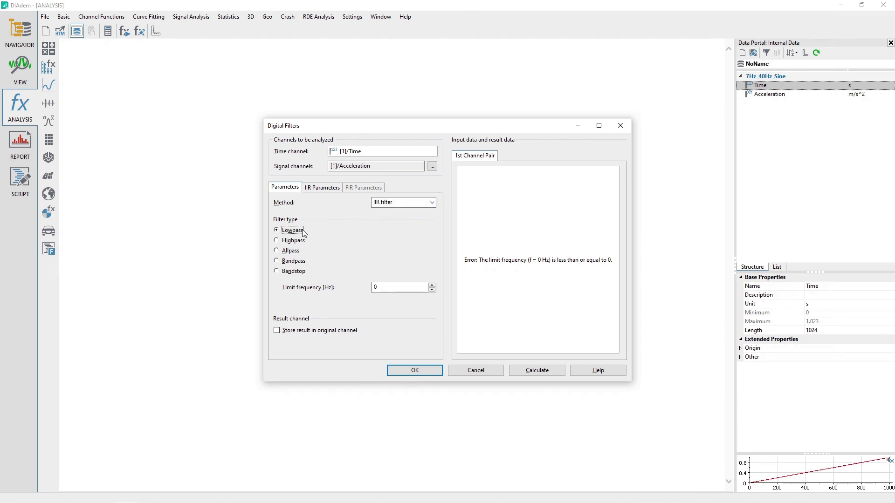
{"action": "left_click", "coordinate": [432, 285]}
{"action": "left_click", "coordinate": [433, 285]}
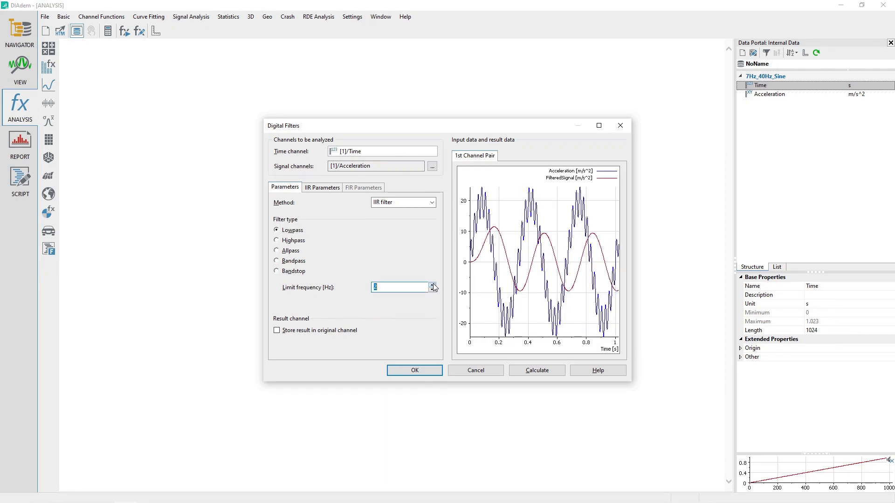
{"action": "left_click", "coordinate": [432, 285]}
{"action": "left_click", "coordinate": [433, 285]}
{"action": "left_click", "coordinate": [432, 285]}
{"action": "left_click", "coordinate": [432, 286]}
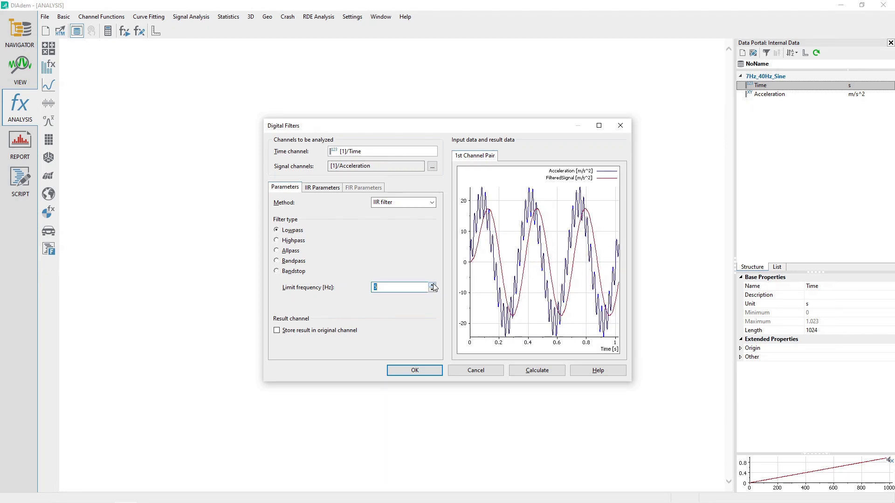
{"action": "left_click", "coordinate": [433, 285]}
{"action": "left_click", "coordinate": [432, 286]}
{"action": "left_click", "coordinate": [432, 285]}
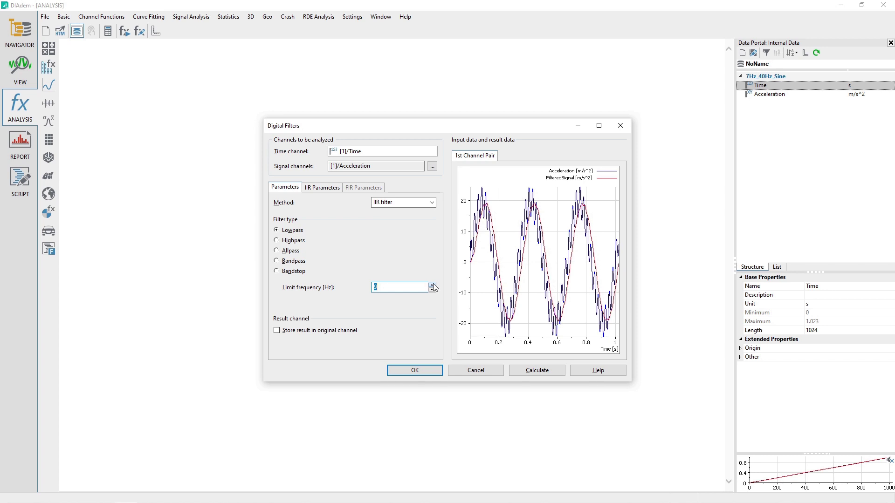
{"action": "left_click", "coordinate": [432, 286]}
{"action": "left_click", "coordinate": [432, 285]}
{"action": "left_click", "coordinate": [432, 285]}
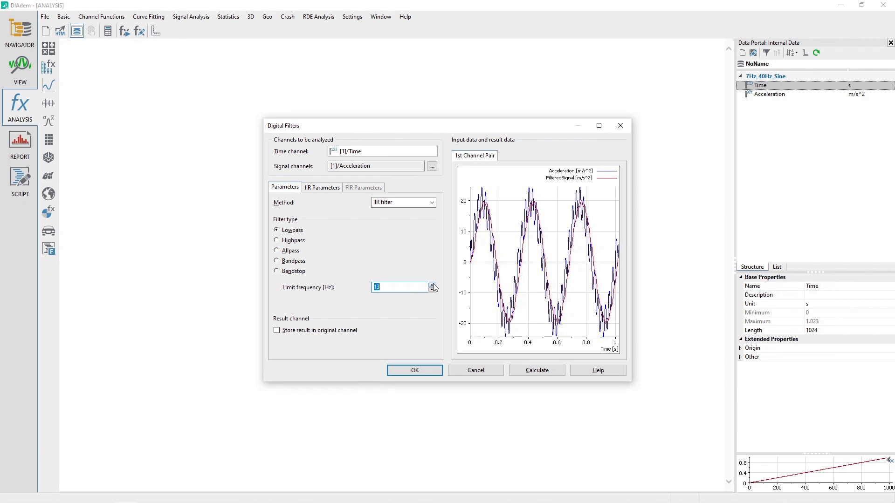
{"action": "left_click", "coordinate": [432, 286]}
{"action": "left_click", "coordinate": [432, 286]}
{"action": "left_click", "coordinate": [432, 285]}
{"action": "left_click", "coordinate": [432, 285]}
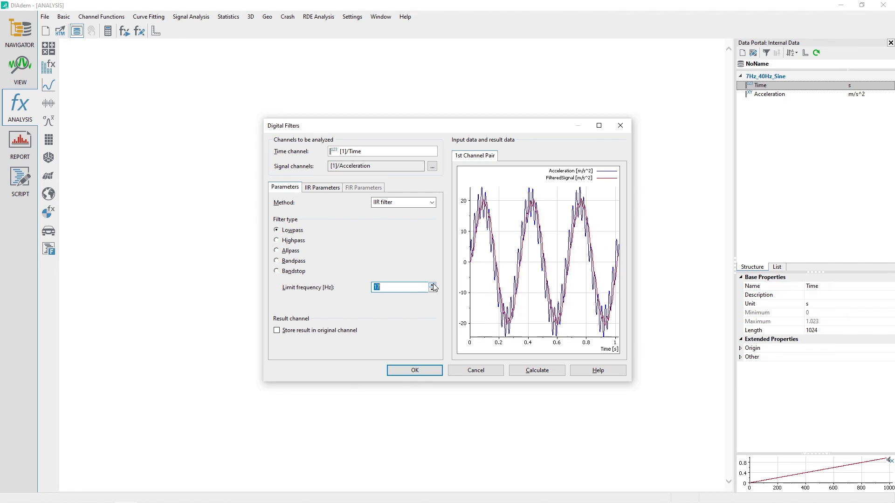
{"action": "left_click", "coordinate": [432, 286]}
{"action": "left_click", "coordinate": [432, 285]}
{"action": "left_click", "coordinate": [432, 286]}
- Choose a Butterworth characteristic on the IIR Parameters page and try filter orders from 1 to 6
{"action": "left_click", "coordinate": [325, 187]}
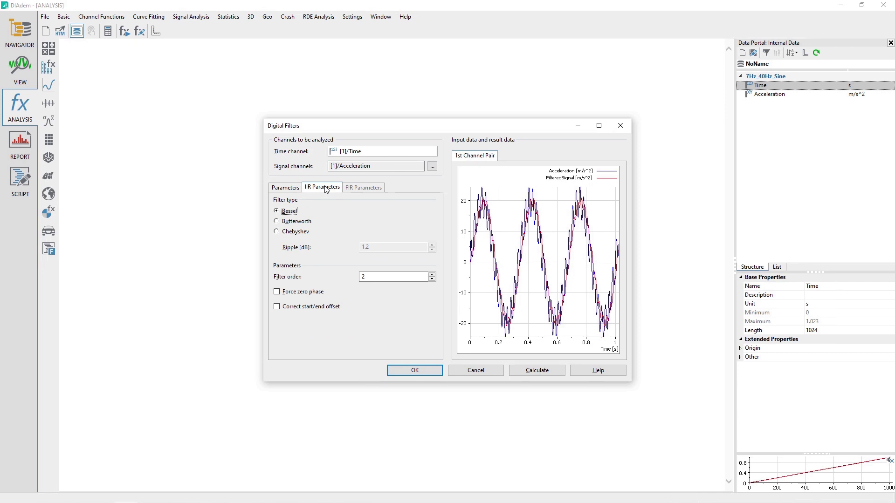
{"action": "left_click", "coordinate": [299, 222]}
{"action": "double_click", "coordinate": [371, 276]}
{"action": "type", "text": "5"}
{"action": "left_click", "coordinate": [432, 276]}
{"action": "left_click", "coordinate": [433, 280]}
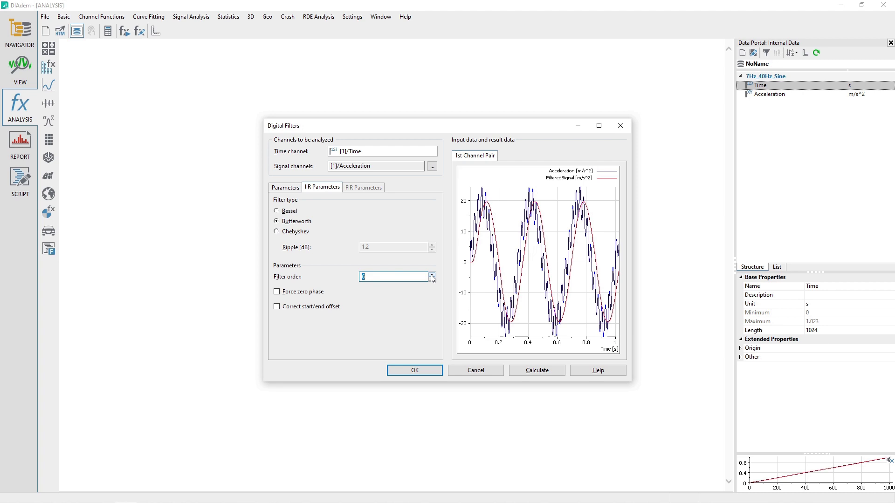
{"action": "left_click", "coordinate": [432, 280]}
{"action": "left_click", "coordinate": [432, 281]}
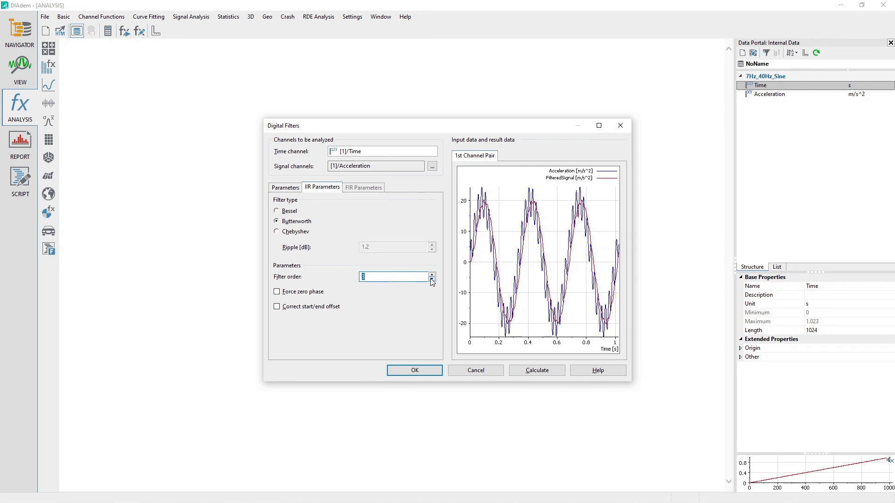
{"action": "left_click", "coordinate": [433, 280]}
{"action": "left_click", "coordinate": [432, 280]}
{"action": "left_click", "coordinate": [432, 275]}
{"action": "left_click", "coordinate": [431, 275]}
{"action": "left_click", "coordinate": [432, 275]}
{"action": "left_click", "coordinate": [432, 275]}
{"action": "left_click", "coordinate": [432, 275]}
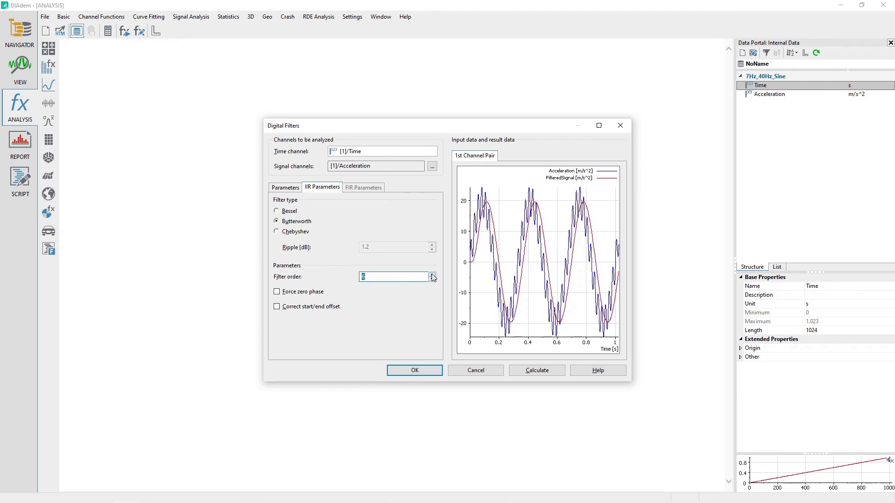
- Enable Force zero phase and Correct start/end offset, then set the filter order to 5
{"action": "left_click", "coordinate": [302, 294]}
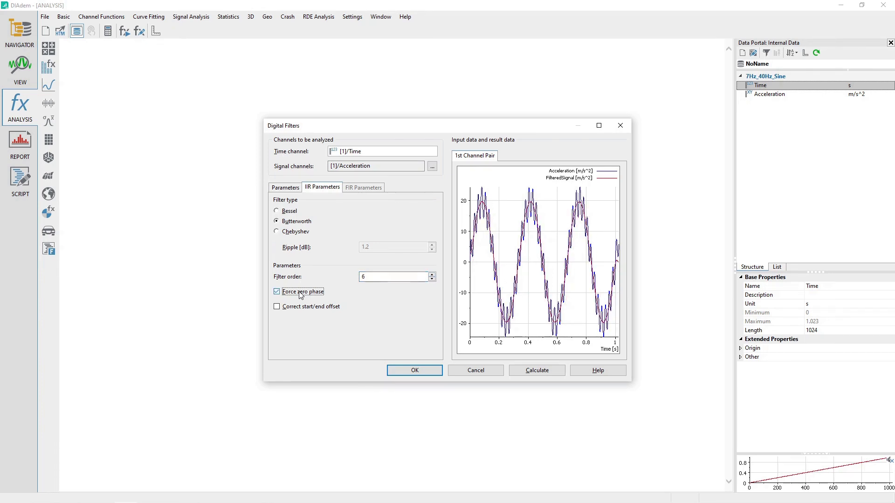
{"action": "left_click", "coordinate": [300, 294]}
{"action": "left_click", "coordinate": [301, 294]}
{"action": "left_click", "coordinate": [301, 294]}
{"action": "left_click", "coordinate": [300, 293]}
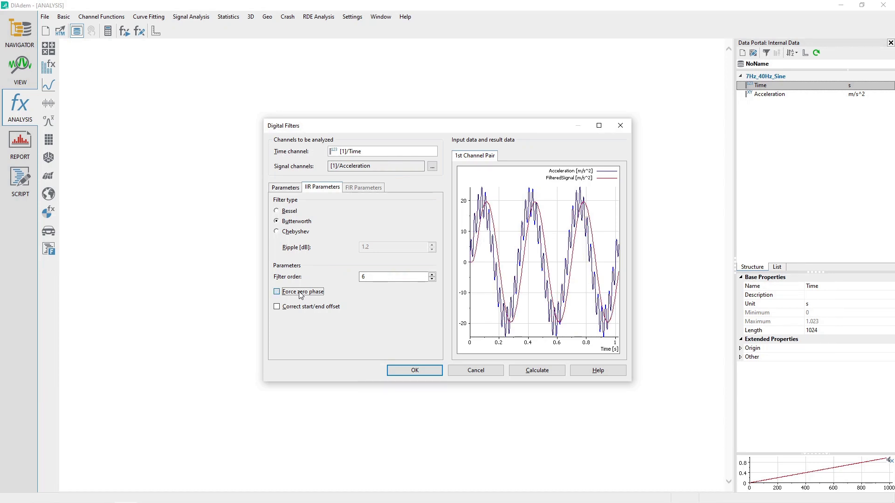
{"action": "left_click", "coordinate": [303, 309]}
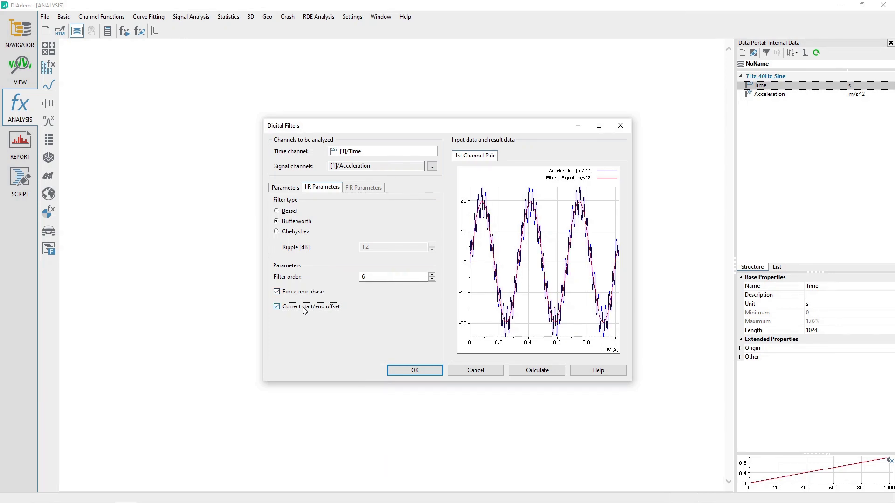
{"action": "left_click", "coordinate": [304, 309]}
{"action": "left_click", "coordinate": [304, 309]}
{"action": "left_click", "coordinate": [303, 309]}
{"action": "left_click", "coordinate": [304, 309]}
{"action": "left_click", "coordinate": [304, 309]}
{"action": "left_click", "coordinate": [303, 308]}
{"action": "left_click", "coordinate": [303, 309]}
{"action": "left_click", "coordinate": [303, 308]}
{"action": "left_click", "coordinate": [373, 277]}
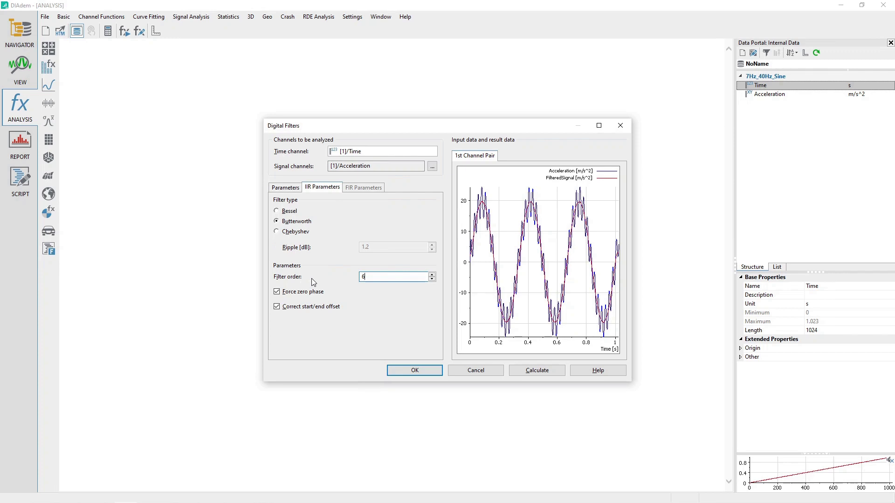
{"action": "key", "text": "BackSpace"}
{"action": "type", "text": "5"}
- Calculate the IIR-filtered signal and close the Digital Filters dialog
{"action": "left_click", "coordinate": [537, 371]}
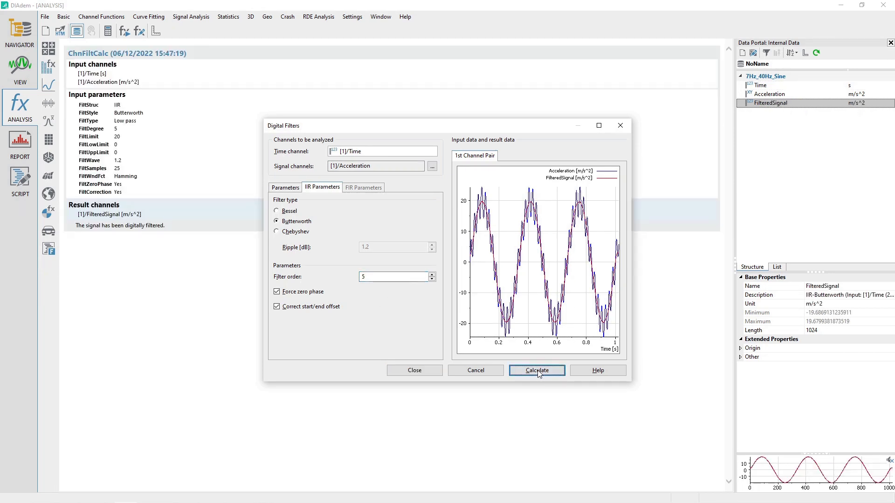
{"action": "left_click", "coordinate": [415, 370]}
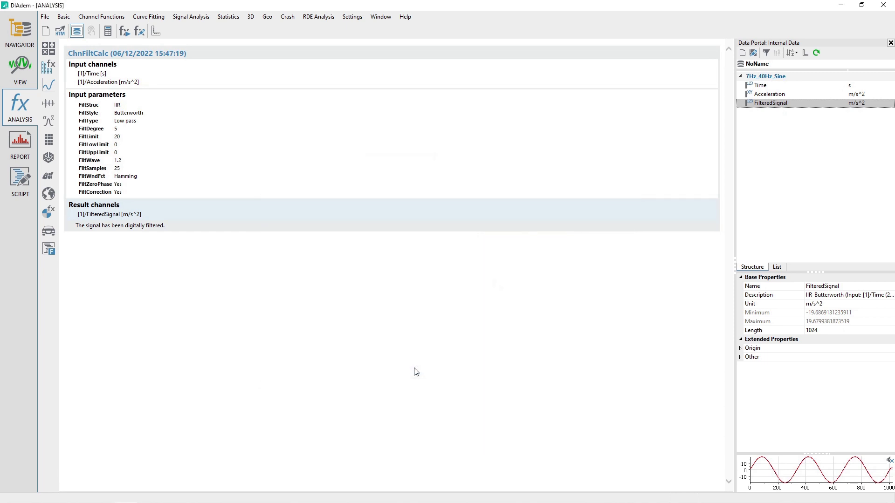
{"action": "left_click", "coordinate": [786, 77]}
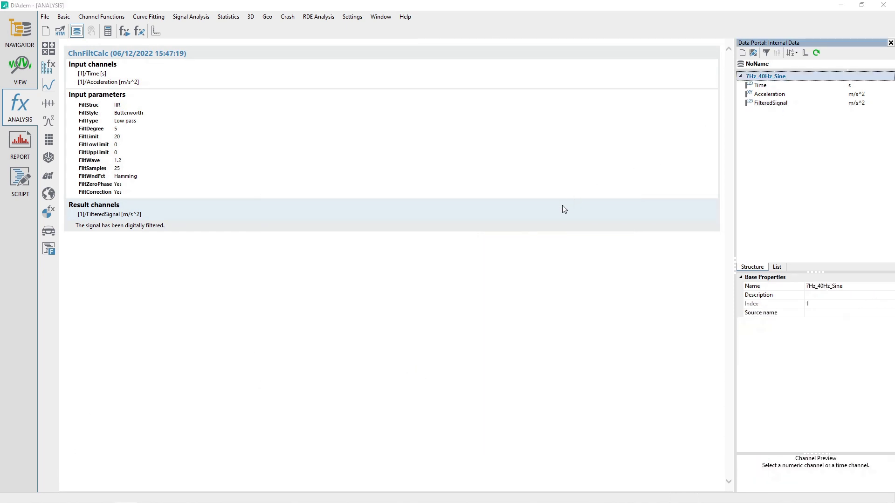
- Rename the FilteredSignal channel to FilteredSignalIIR and switch to the VIEW workspace
{"action": "left_click", "coordinate": [764, 106]}
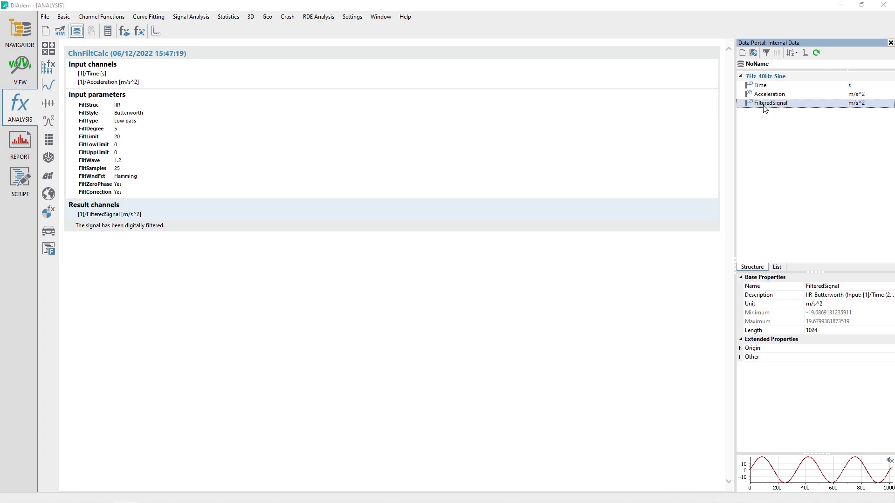
{"action": "right_click", "coordinate": [765, 108]}
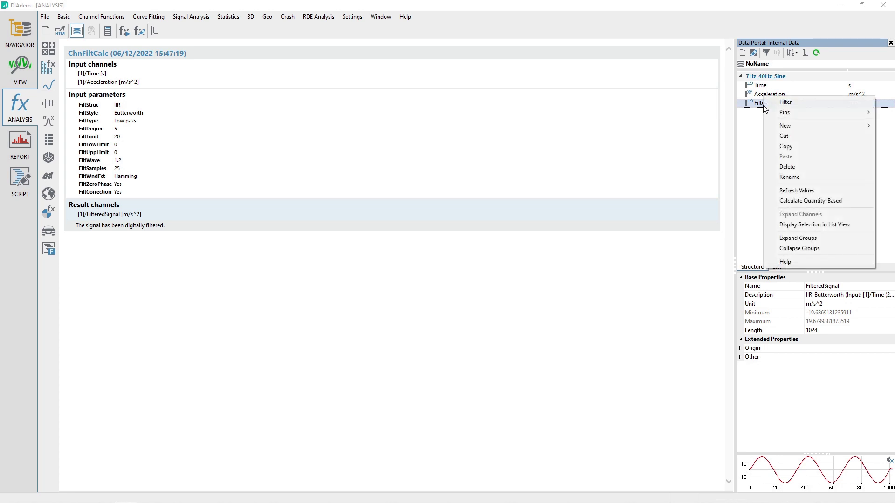
{"action": "left_click", "coordinate": [792, 177]}
{"action": "key", "text": "End"}
{"action": "type", "text": "IIR"}
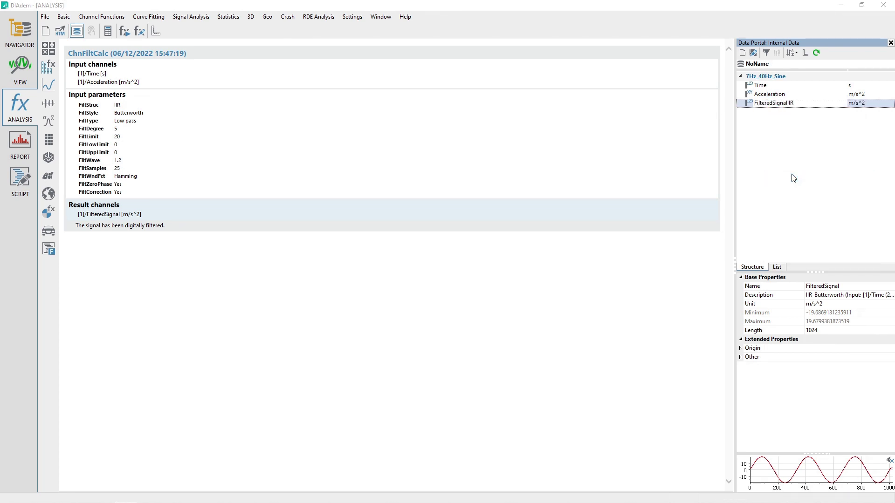
{"action": "key", "text": "Return"}
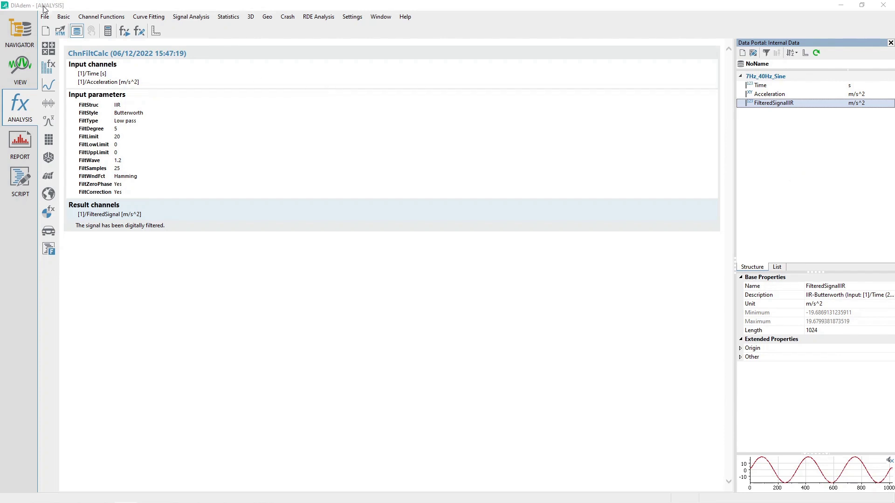
{"action": "left_click", "coordinate": [18, 69]}
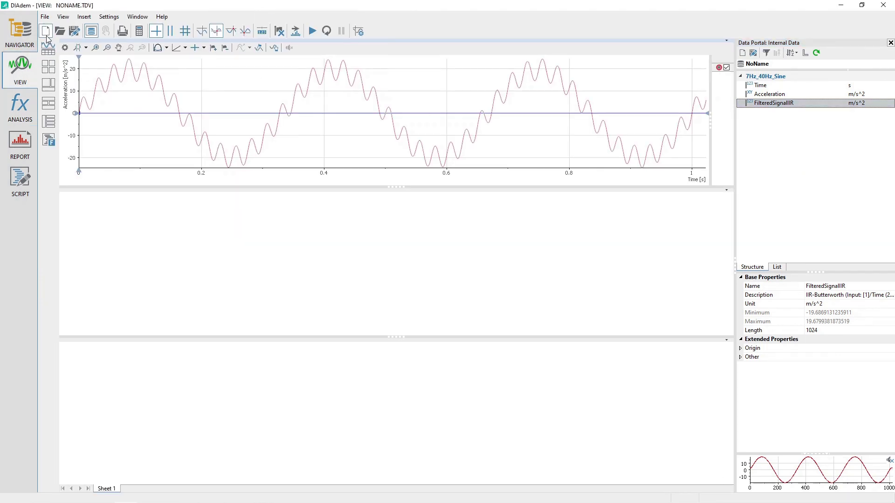
- Start a new VIEW layout via File > New without saving the old one
{"action": "left_click", "coordinate": [45, 17]}
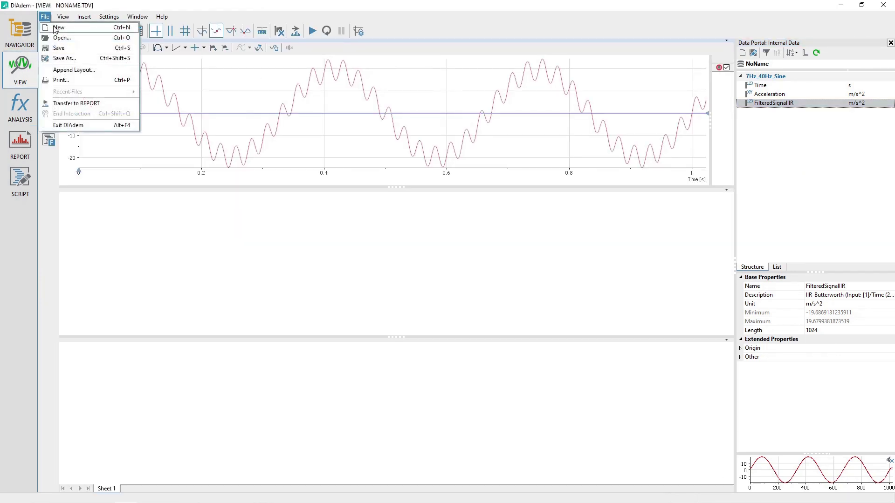
{"action": "left_click", "coordinate": [58, 28]}
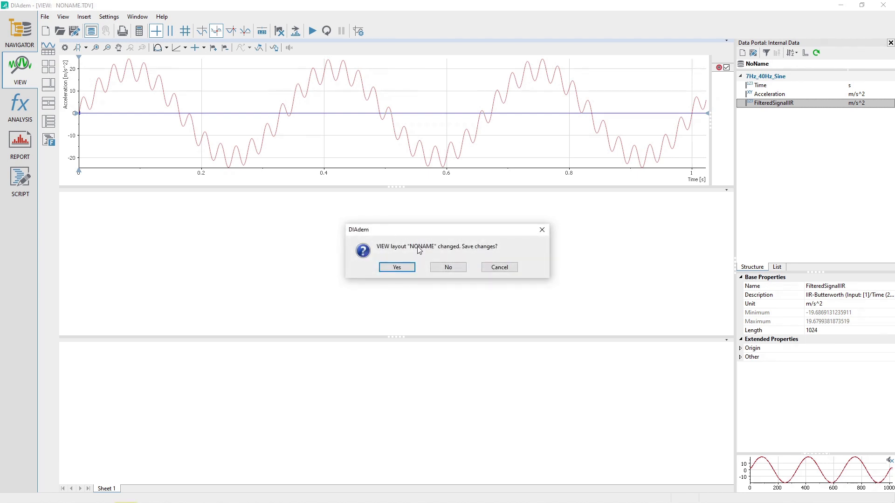
{"action": "left_click", "coordinate": [449, 268]}
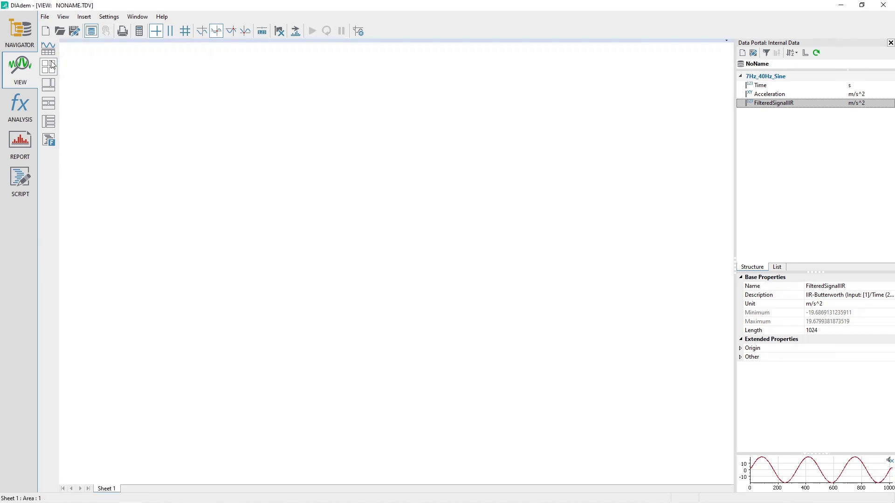
{"action": "left_click", "coordinate": [51, 66]}
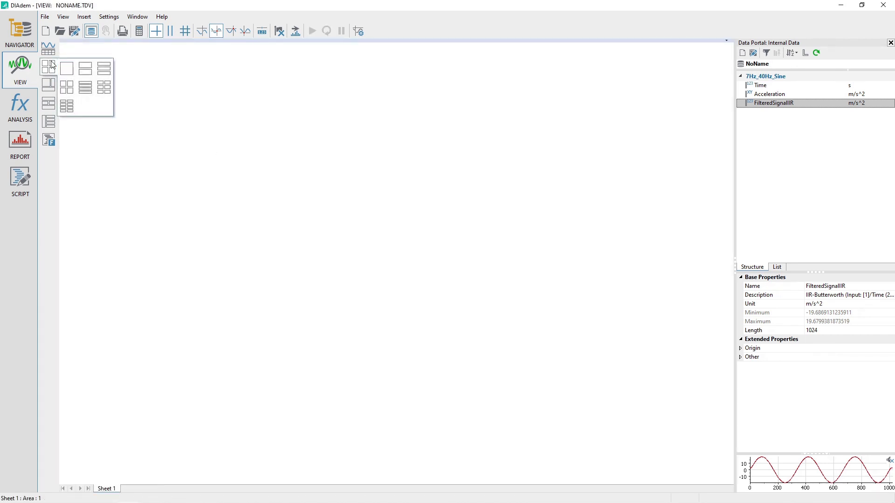
- Choose Three Areas and plot Time, Acceleration and FilteredSignalIIR as a 2D axis system in the top area
{"action": "left_click", "coordinate": [105, 70]}
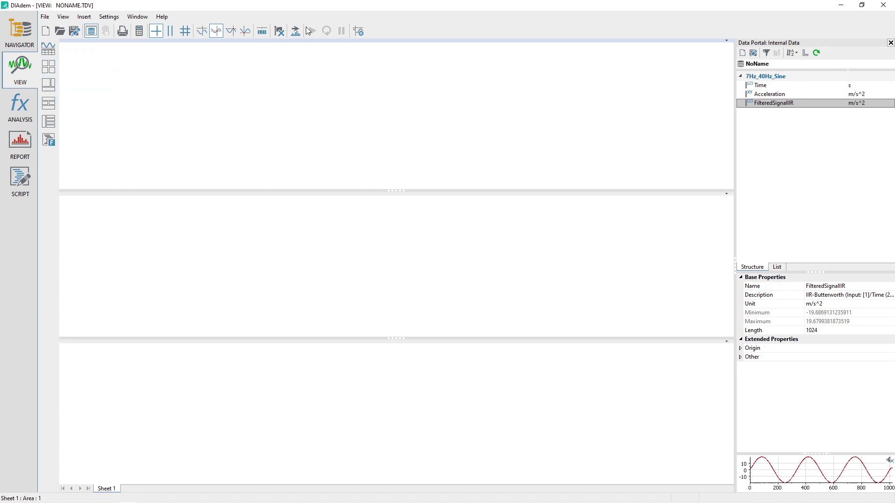
{"action": "left_click", "coordinate": [760, 85]}
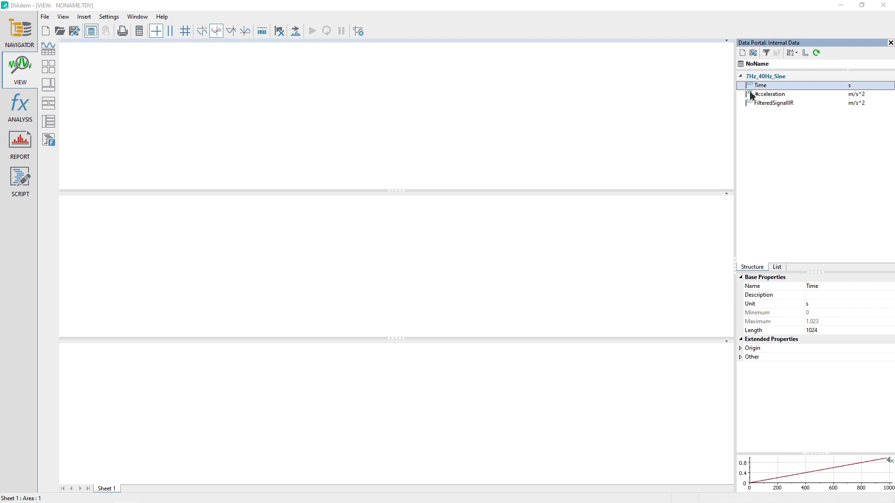
{"action": "left_click", "coordinate": [763, 96], "text": "ctrl"}
{"action": "left_click", "coordinate": [775, 104], "text": "ctrl"}
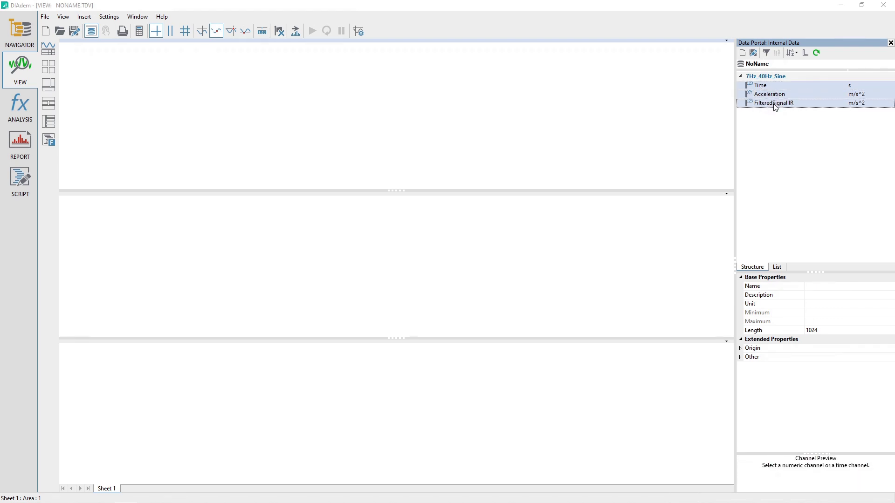
{"action": "left_click_drag", "start_coordinate": [775, 106], "coordinate": [406, 102]}
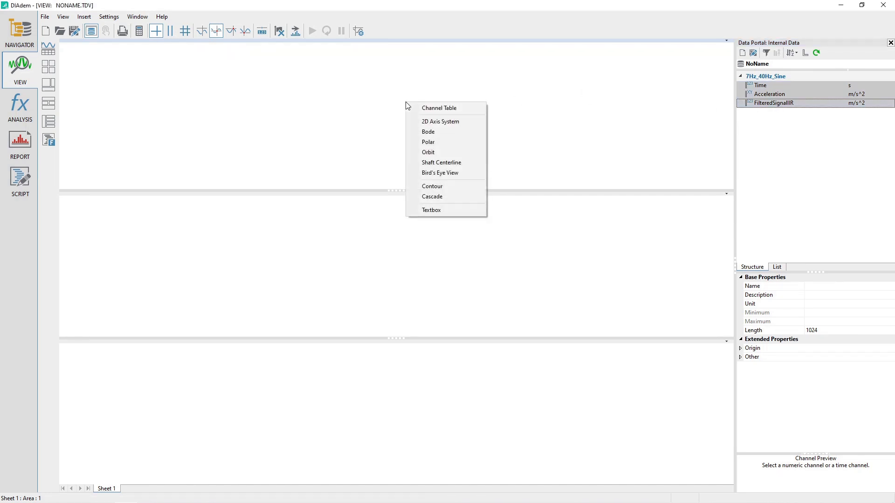
{"action": "left_click", "coordinate": [466, 121]}
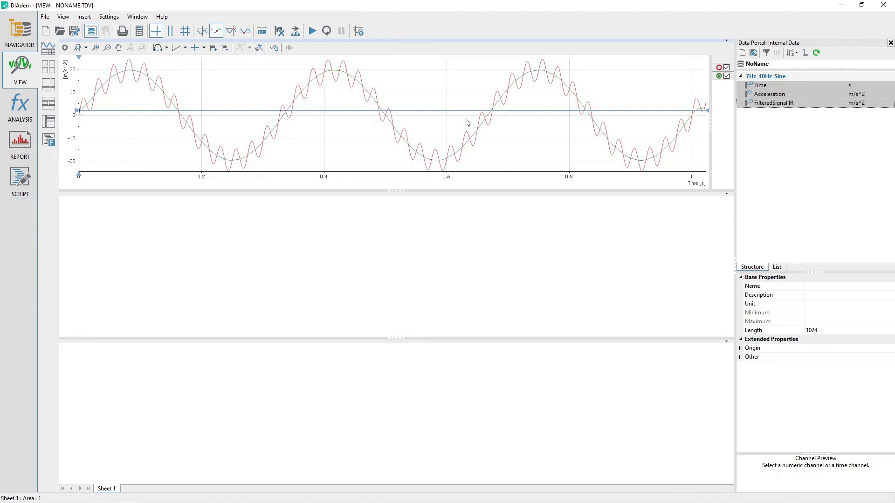
{"action": "left_click", "coordinate": [760, 106]}
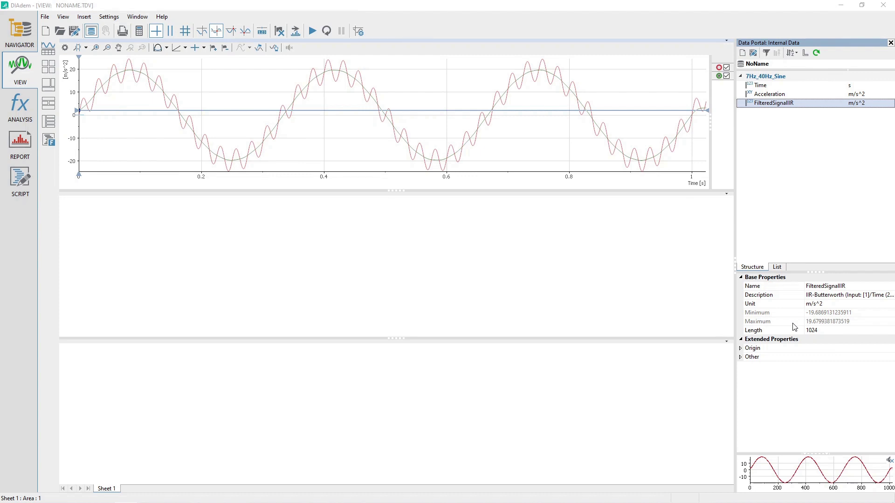
- Return to ANALYSIS and reopen Signal Analysis > Digital Filters
{"action": "key", "text": "Left"}
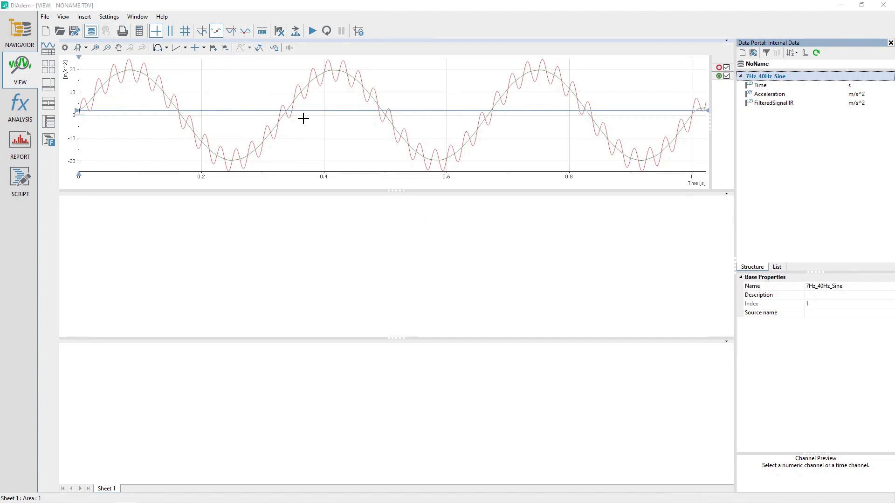
{"action": "left_click", "coordinate": [16, 111]}
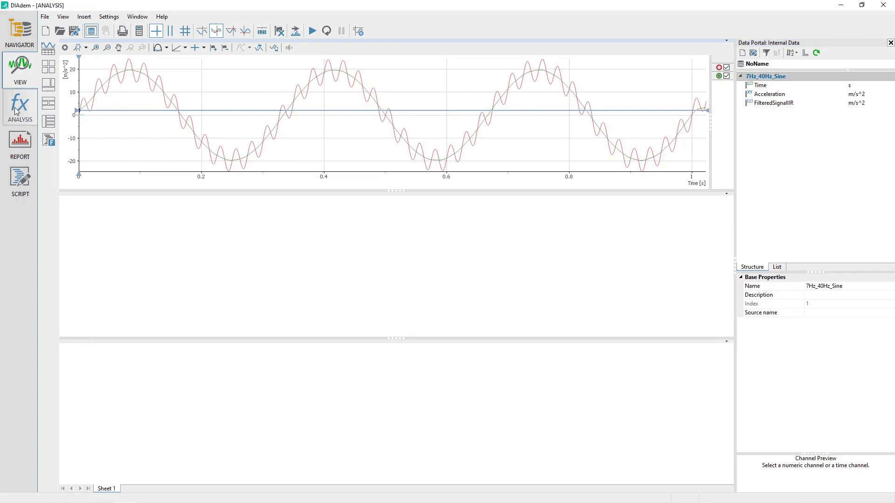
{"action": "left_click", "coordinate": [180, 18]}
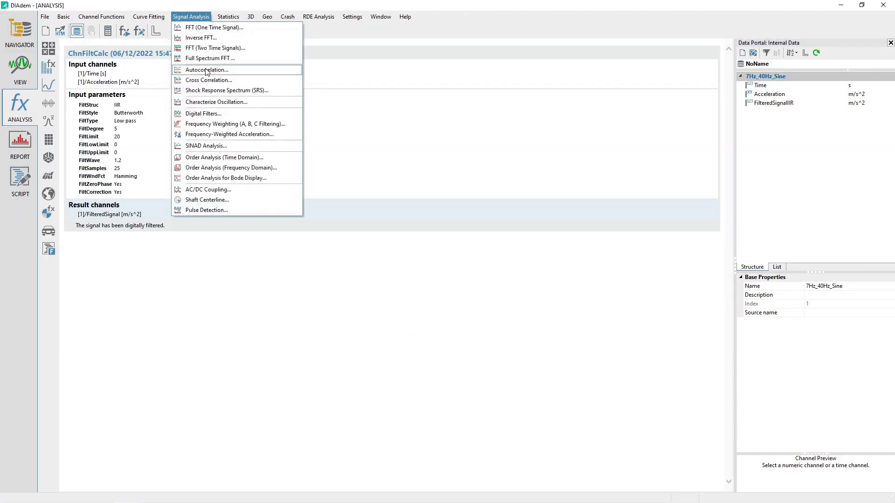
{"action": "left_click", "coordinate": [216, 114]}
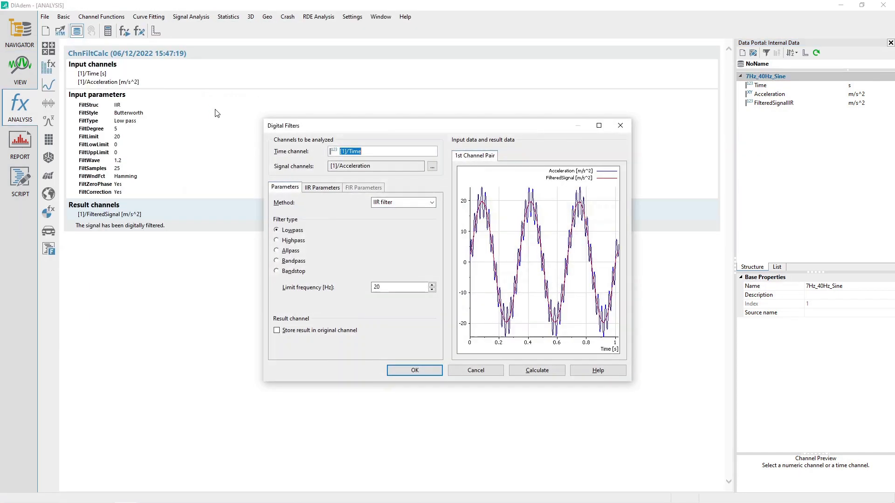
{"action": "left_click", "coordinate": [277, 189]}
- Set Acceleration as the signal and switch to a FIR lowpass with a 20 Hz limit frequency
{"action": "left_click", "coordinate": [767, 95]}
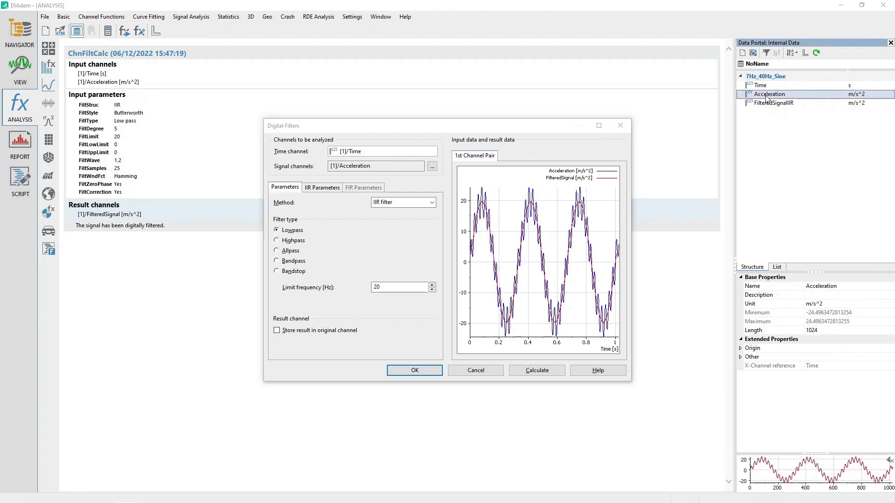
{"action": "left_click_drag", "start_coordinate": [767, 96], "coordinate": [389, 164]}
{"action": "left_click", "coordinate": [285, 191]}
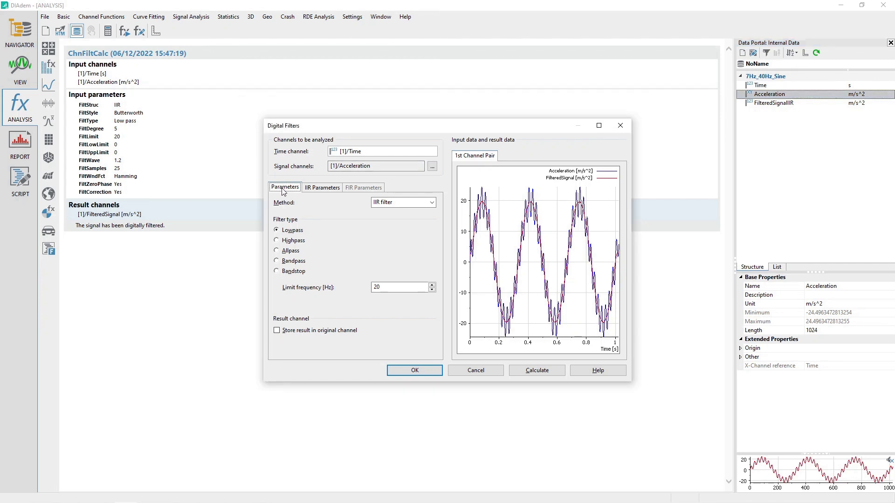
{"action": "left_click", "coordinate": [389, 202]}
{"action": "left_click", "coordinate": [388, 220]}
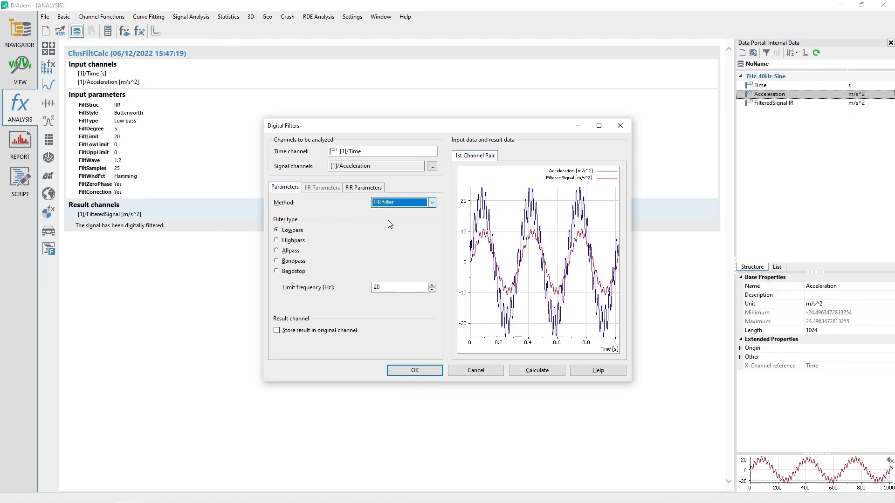
{"action": "left_click", "coordinate": [303, 233]}
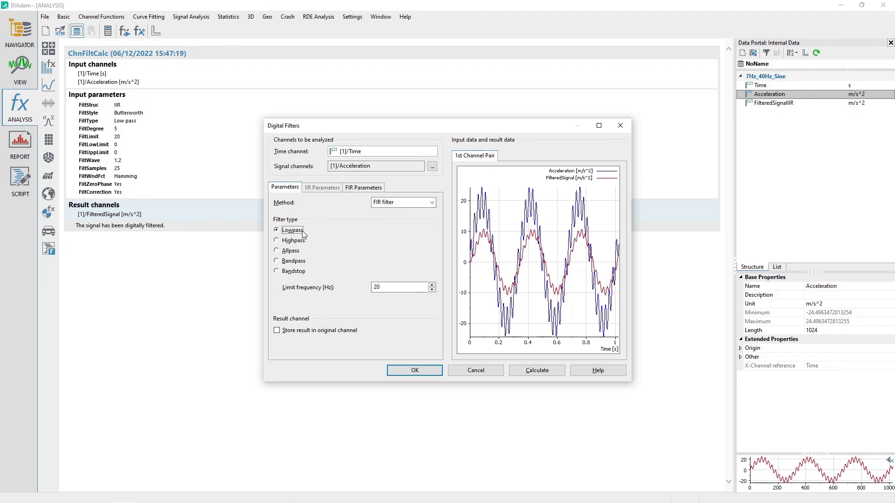
{"action": "double_click", "coordinate": [396, 287]}
{"action": "type", "text": "20"}
- Set the FIR filter length to 77 with a Rectangle window and calculate the filtered signal
{"action": "left_click", "coordinate": [361, 186]}
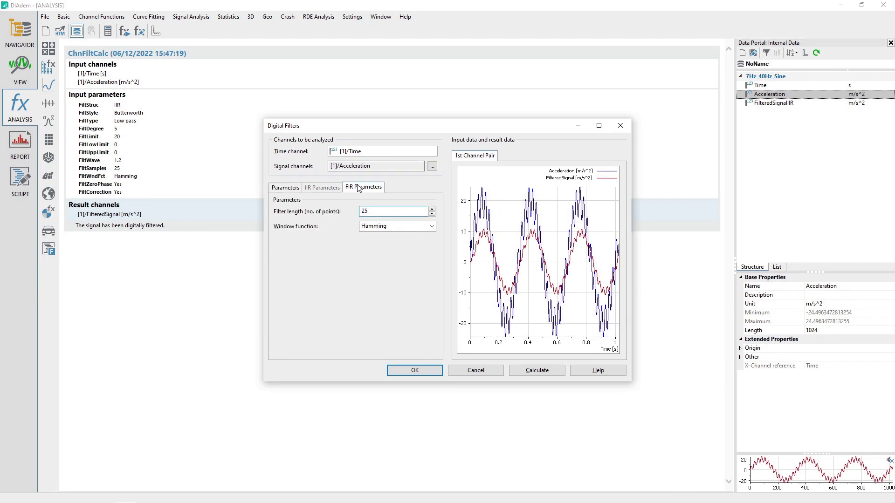
{"action": "left_click_drag", "start_coordinate": [390, 209], "coordinate": [302, 214]}
{"action": "type", "text": "77"}
{"action": "left_click", "coordinate": [401, 227]}
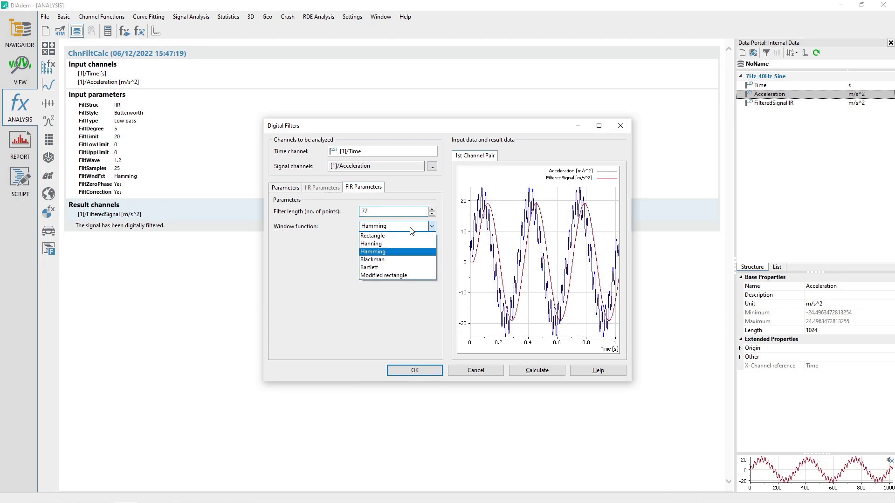
{"action": "left_click", "coordinate": [402, 236]}
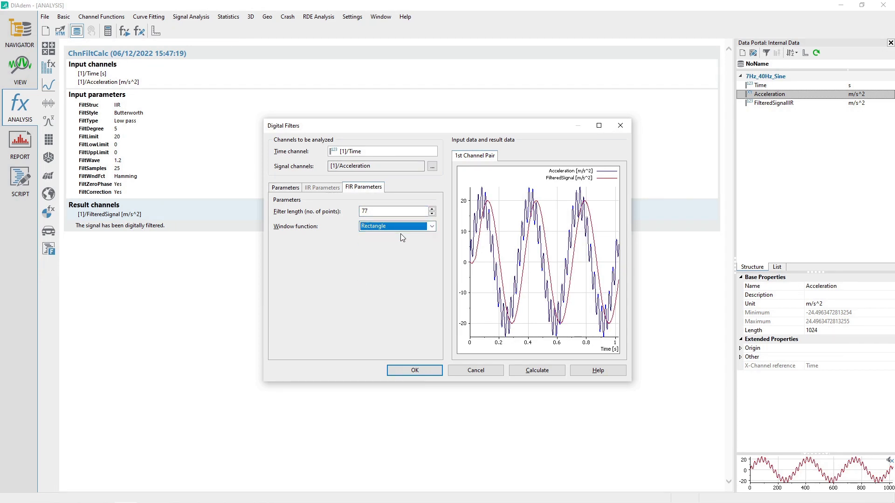
{"action": "left_click", "coordinate": [537, 371]}
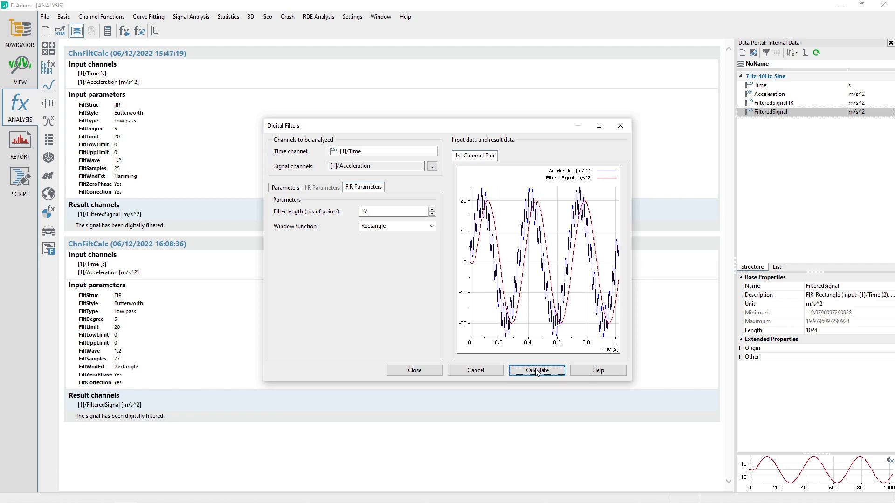
- Close the FIR filter settings
{"action": "left_click", "coordinate": [414, 371]}
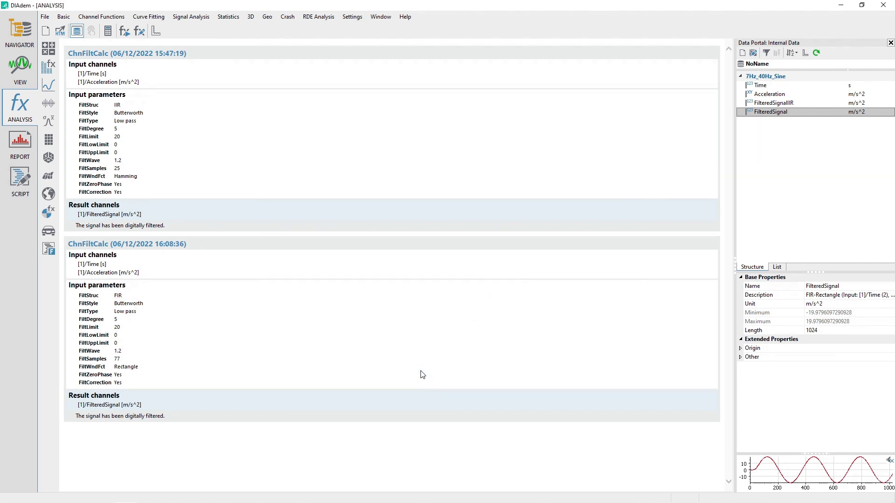
{"action": "mouse_move", "coordinate": [299, 502]}
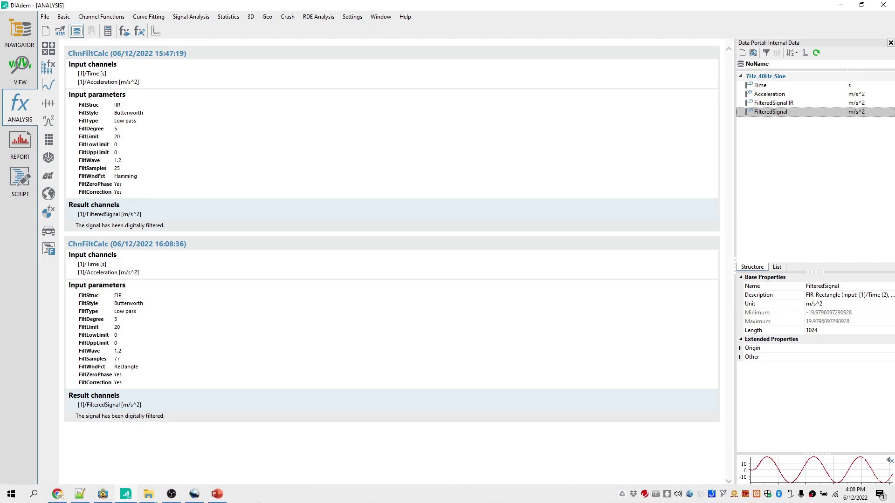
{"action": "left_click", "coordinate": [170, 496]}
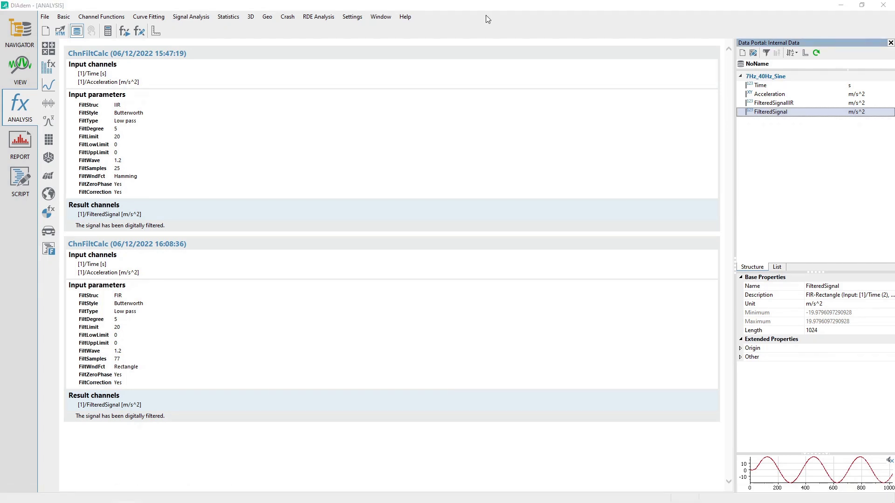
- Rename the FilteredSignal channel to FilteredSignalFIR and return to the VIEW worksheet
{"action": "left_click", "coordinate": [773, 111]}
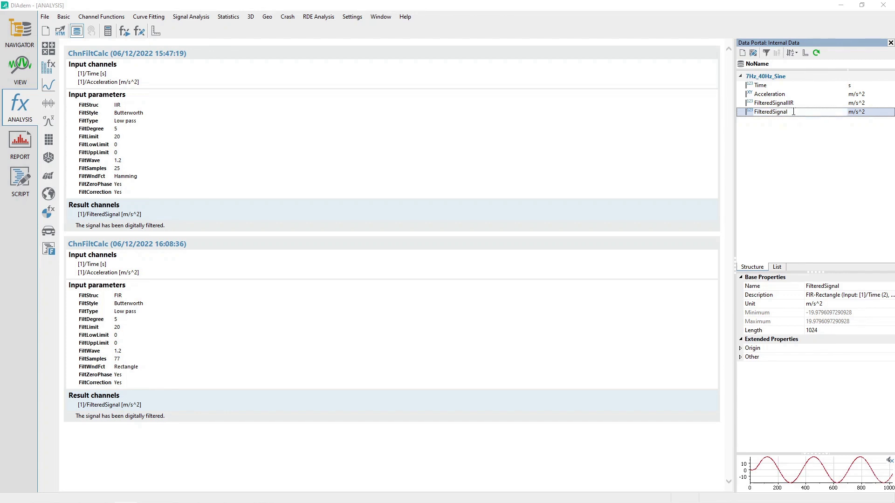
{"action": "type", "text": "FIR"}
{"action": "key", "text": "Return"}
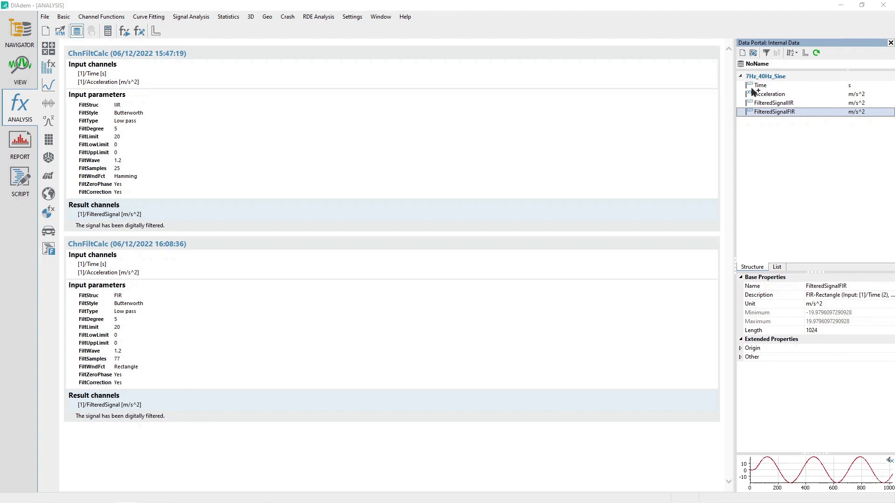
{"action": "left_click", "coordinate": [21, 65]}
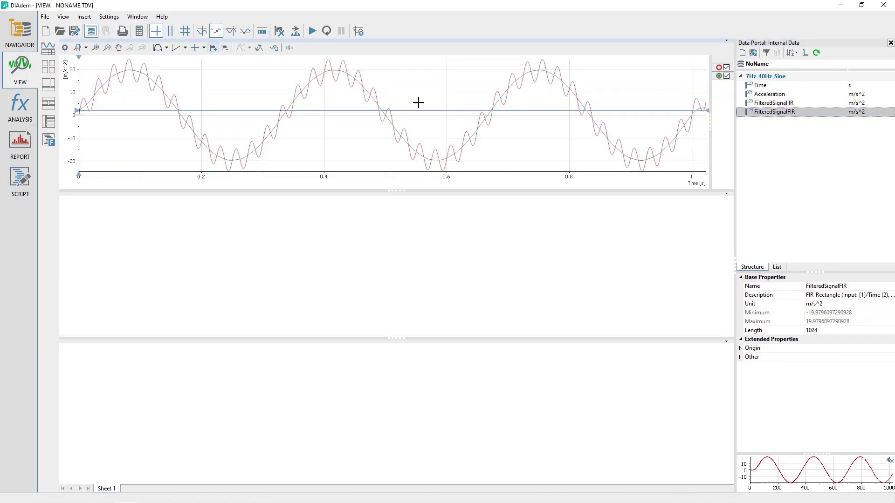
- Drop Time, Acceleration and FilteredSignalFIR into the middle area as a 2D axis system
{"action": "left_click", "coordinate": [766, 89]}
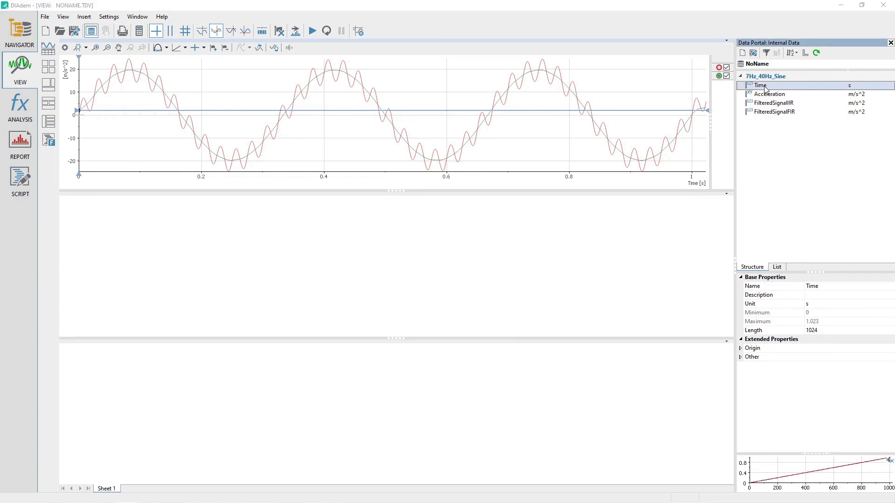
{"action": "left_click", "coordinate": [763, 96], "text": "ctrl"}
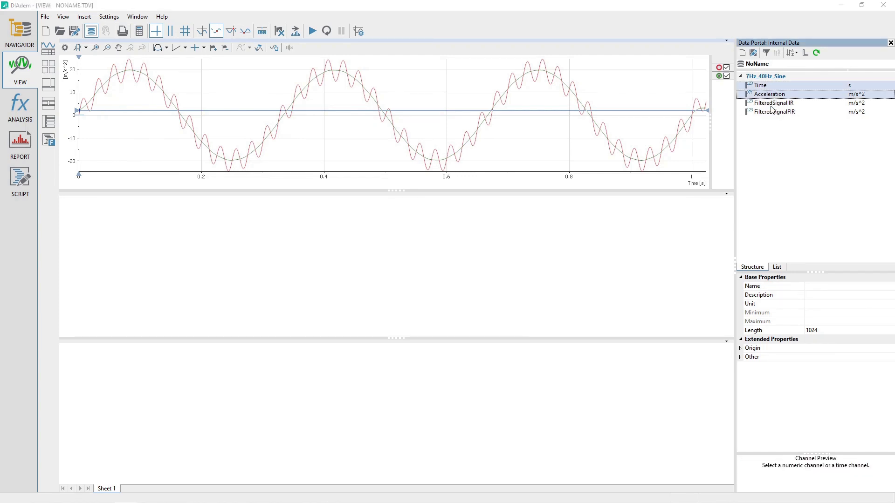
{"action": "left_click", "coordinate": [775, 113], "text": "ctrl"}
{"action": "left_click_drag", "start_coordinate": [775, 112], "coordinate": [500, 275]}
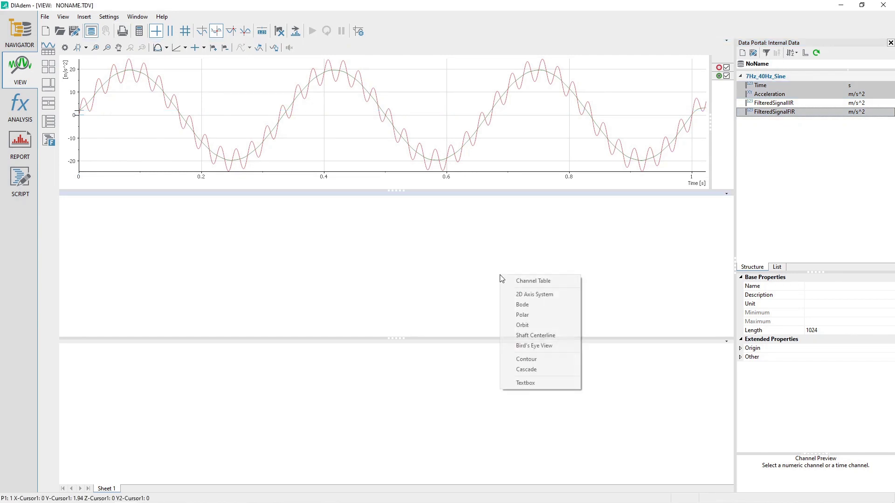
{"action": "left_click", "coordinate": [531, 295]}
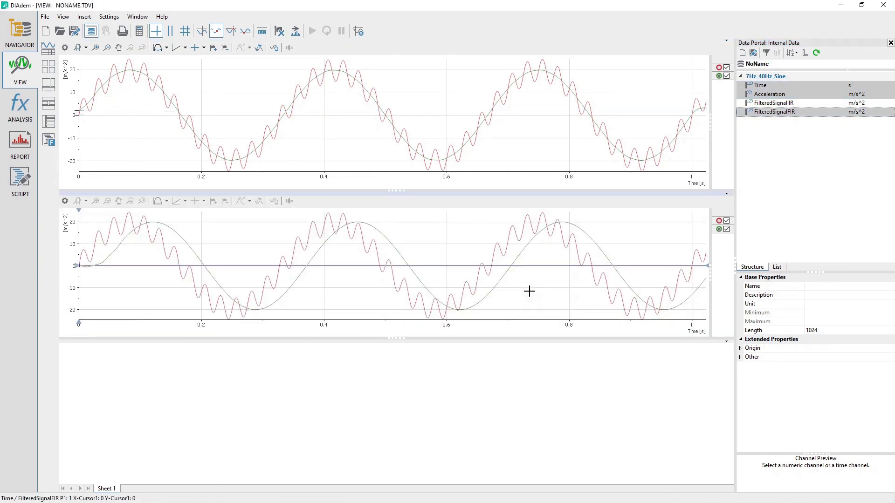